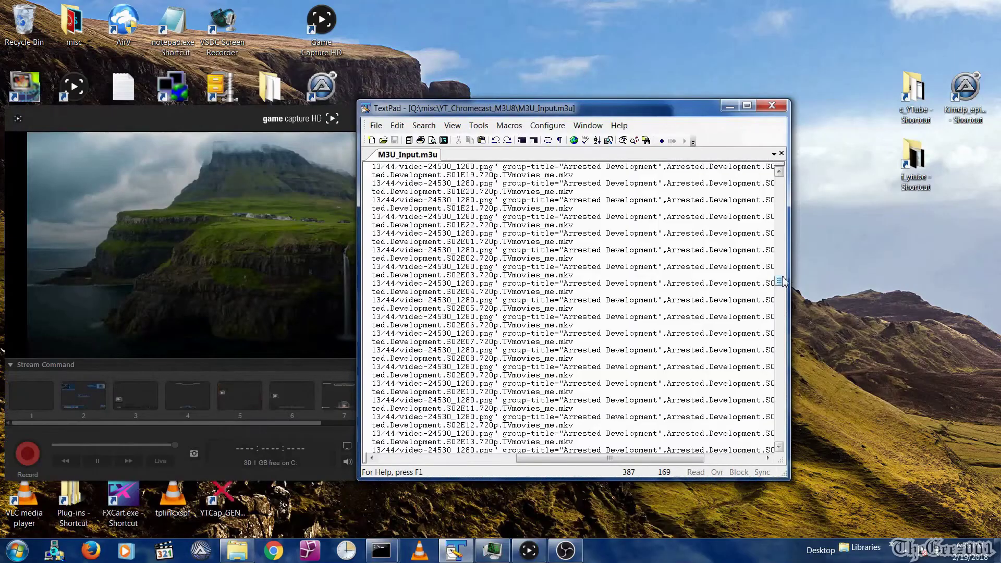
pyautogui.moveTo(782, 282); pyautogui.dragTo(782, 413)
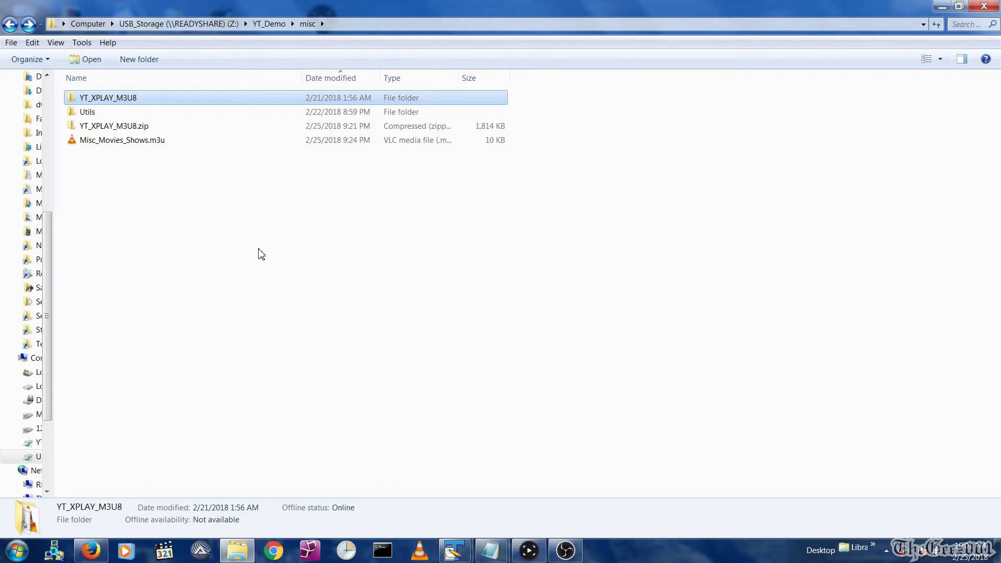
# - View the contents of the YT_XPLAY_M3U8.zip archive, and return to the misc folder
pyautogui.moveTo(123, 134)
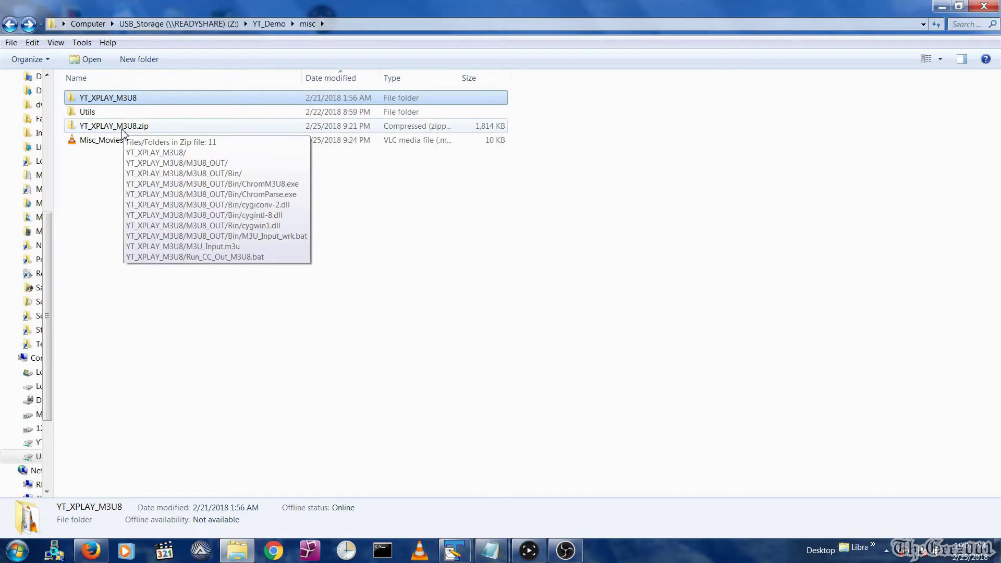
pyautogui.click(114, 130)
pyautogui.rightClick(114, 131)
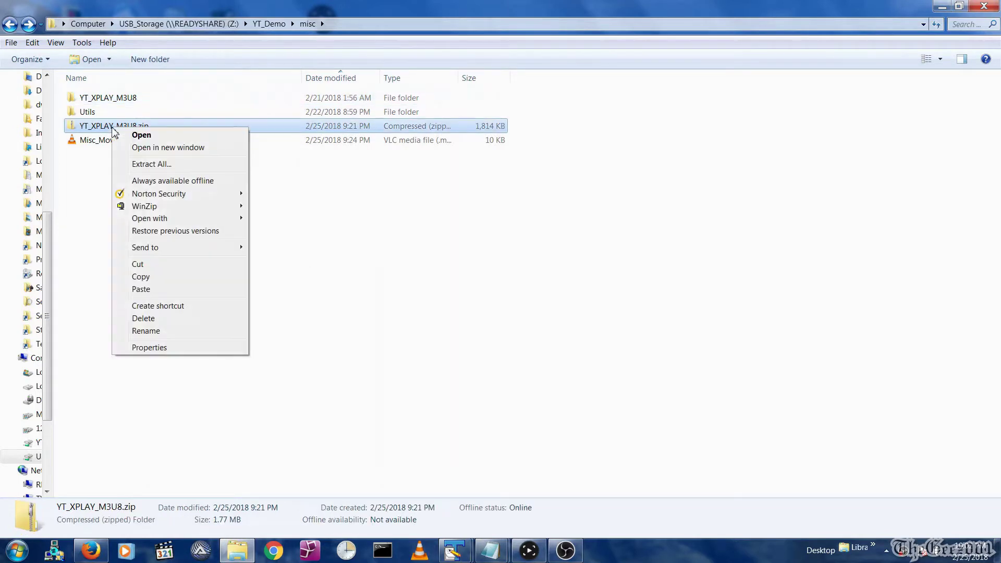
pyautogui.click(128, 135)
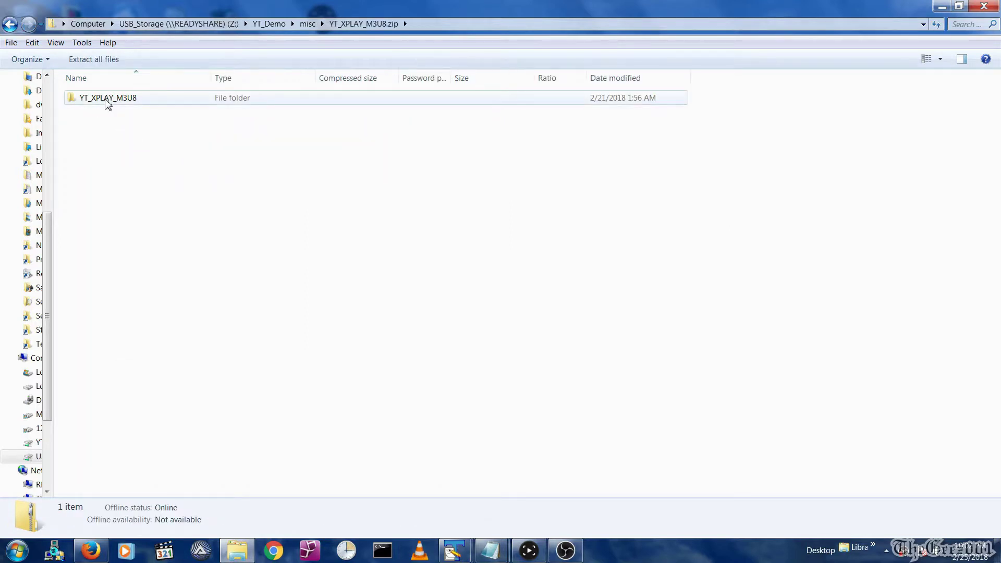
pyautogui.click(12, 28)
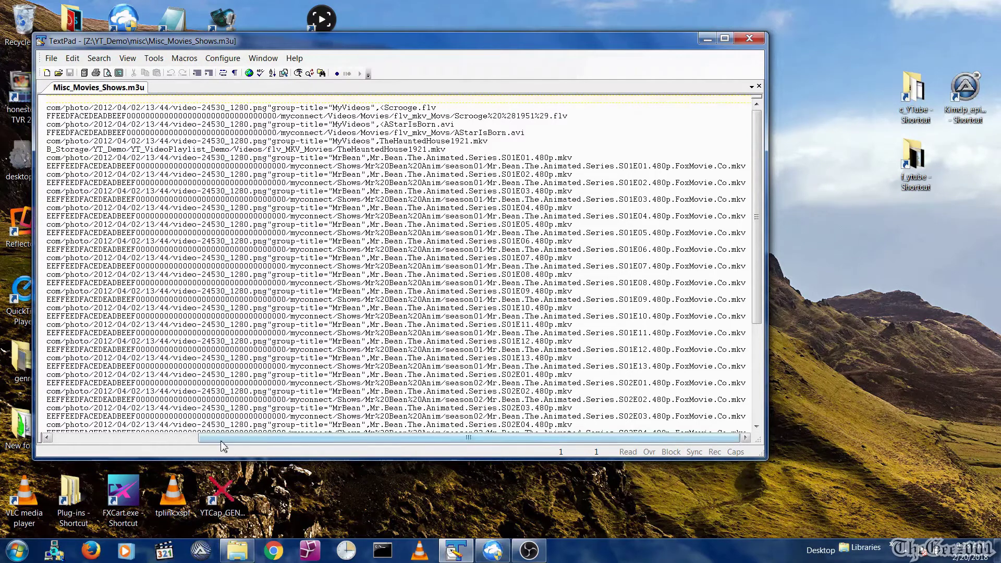
# - Delete the #EXTM3U header row from the start of Misc_Movies_Shows.m3u
pyautogui.moveTo(223, 446); pyautogui.dragTo(77, 446)
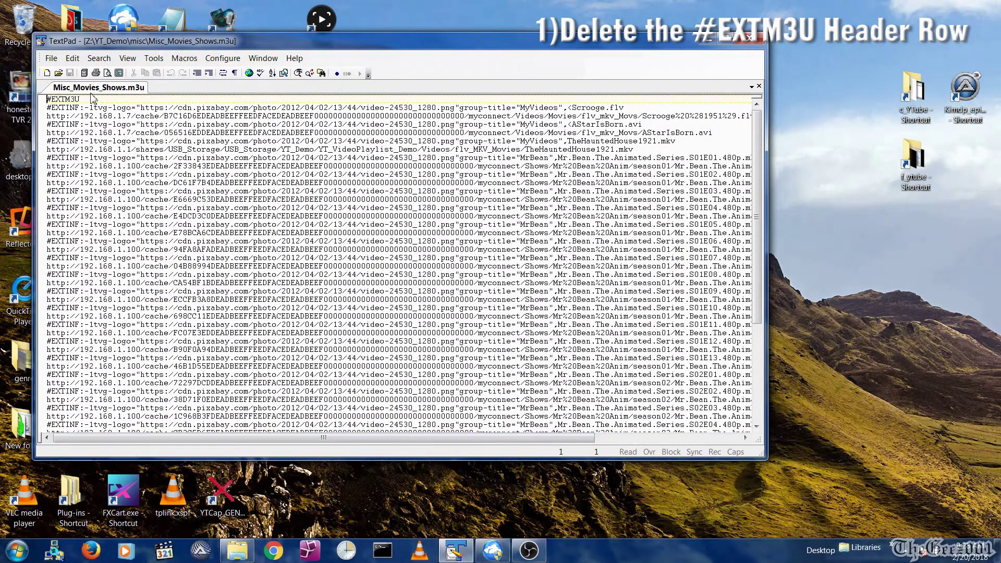
pyautogui.moveTo(92, 99); pyautogui.dragTo(46, 99)
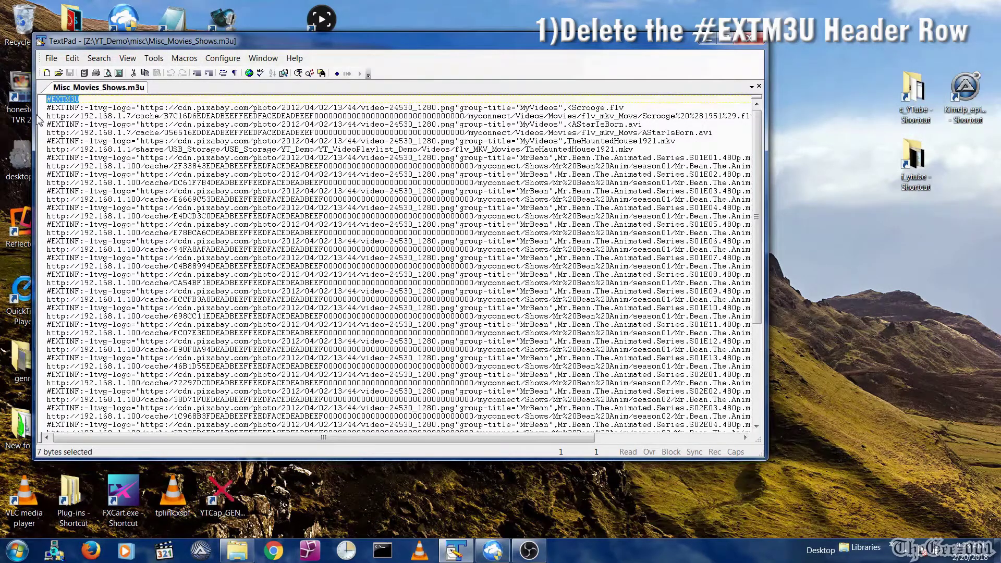
pyautogui.press('Delete')
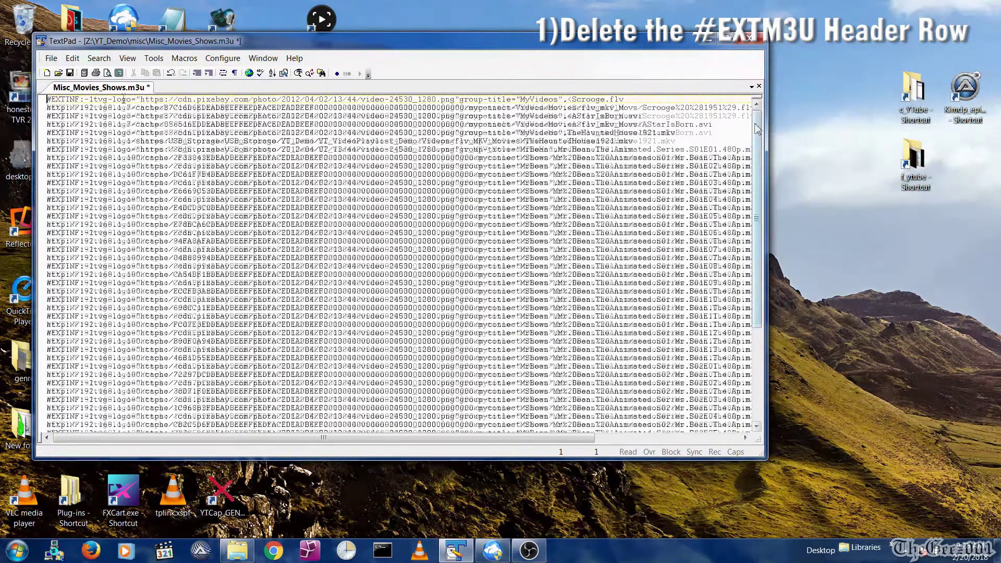
# - Examine the playlist for blank rows, two rows per video link, and special characters in the titles ending the #EXTINF rows
pyautogui.moveTo(757, 128); pyautogui.dragTo(758, 220)
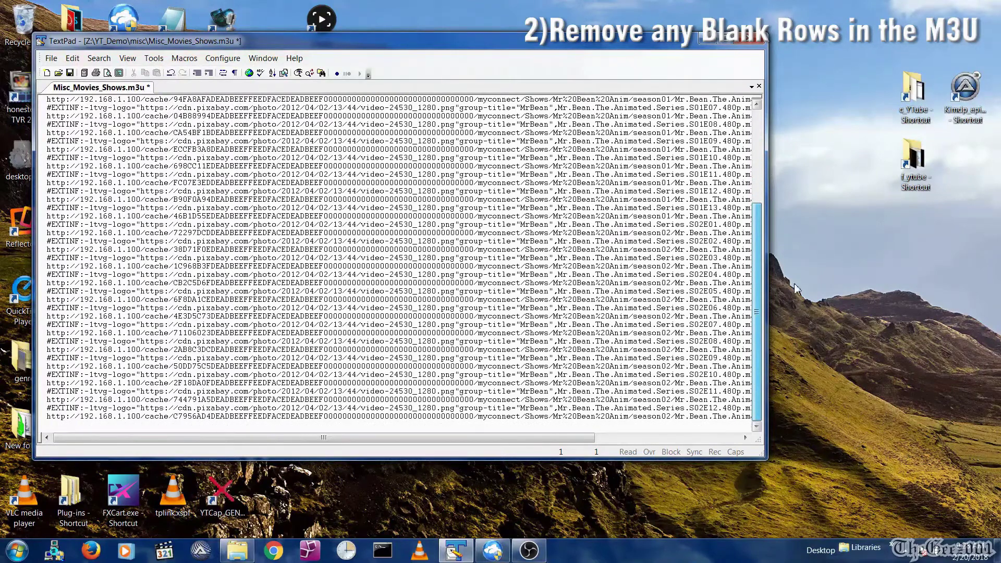
pyautogui.moveTo(758, 228); pyautogui.dragTo(747, 106)
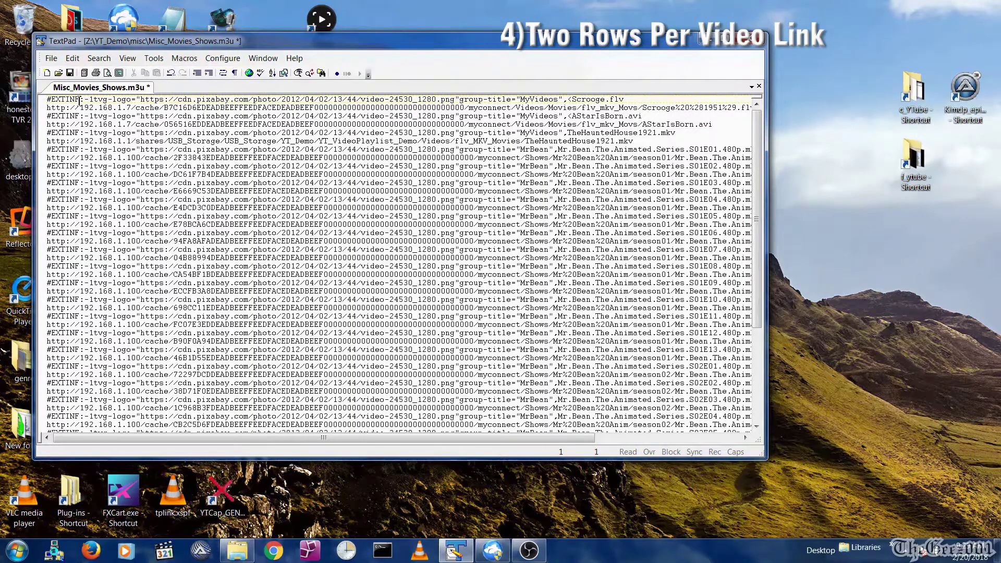
pyautogui.click(61, 124)
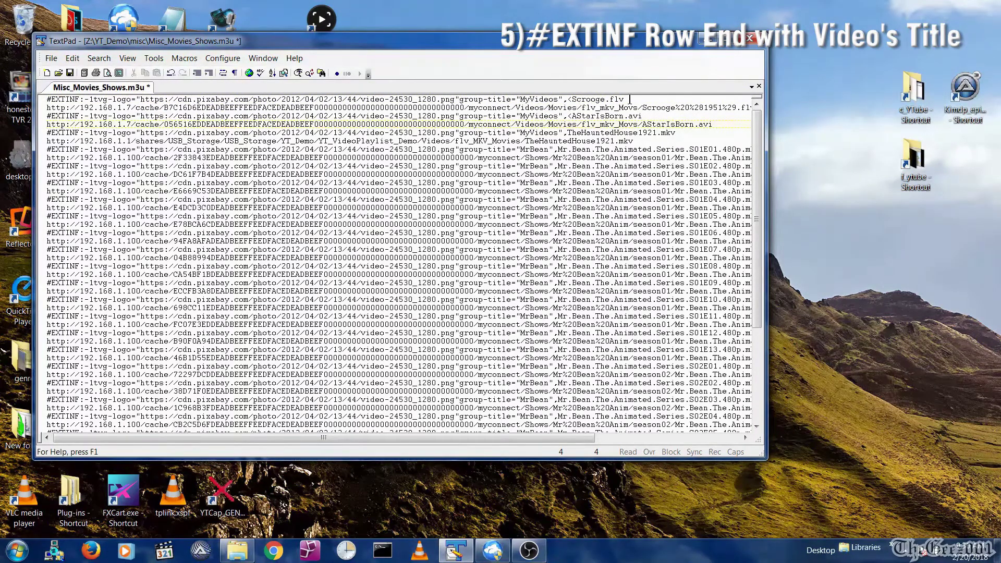
pyautogui.moveTo(630, 99); pyautogui.dragTo(570, 102)
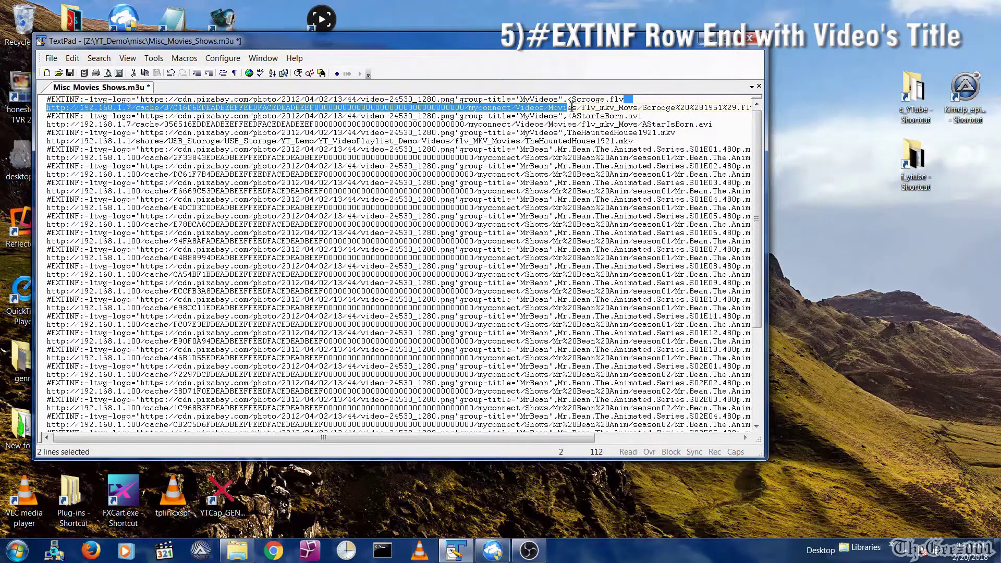
pyautogui.click(636, 99)
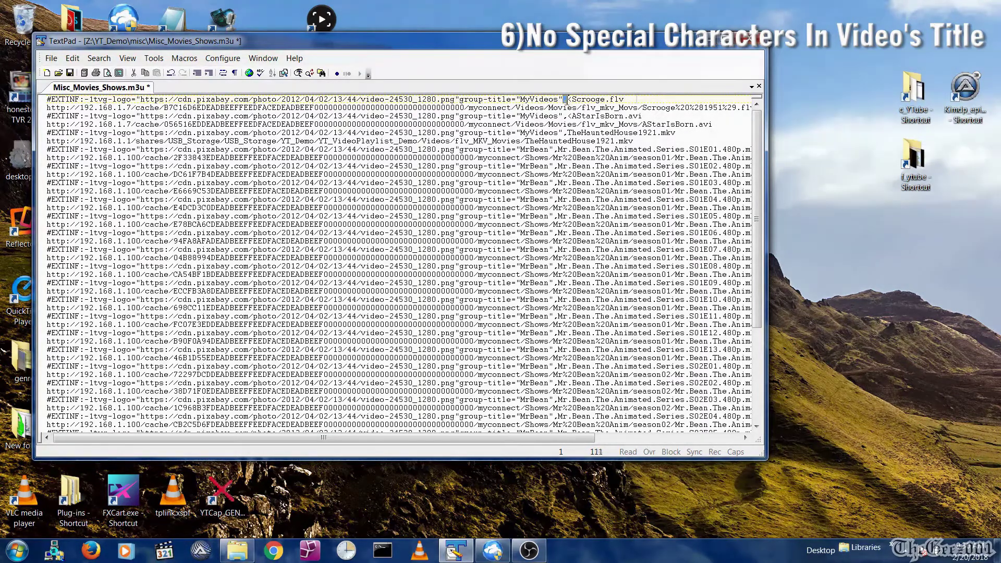
pyautogui.moveTo(569, 99); pyautogui.dragTo(558, 99)
pyautogui.click(637, 99)
pyautogui.moveTo(572, 99); pyautogui.dragTo(568, 99)
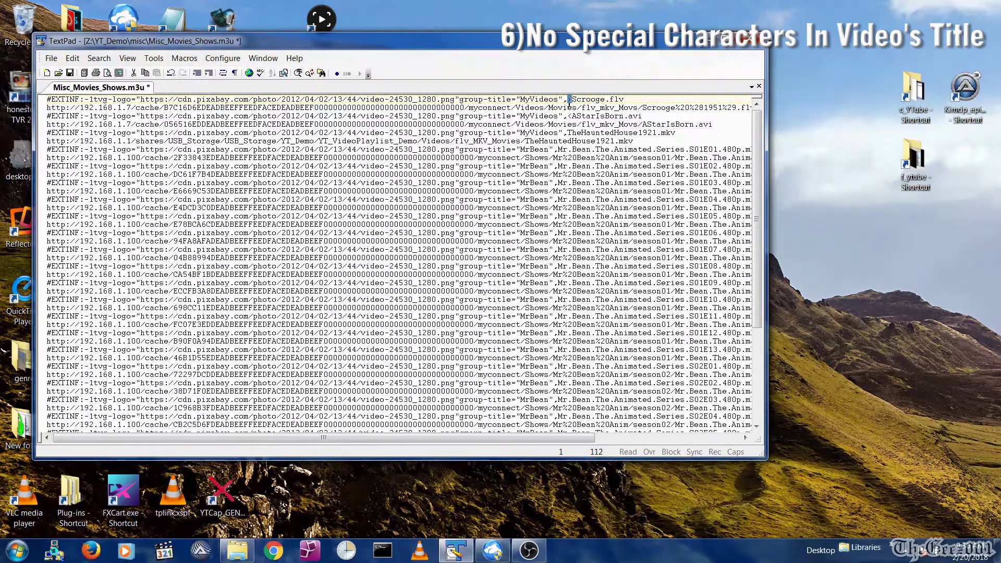
pyautogui.click(587, 99)
# - Copy the ",< sequence preceding the Scrooge.flv title and enter it as the search text for a replacement
pyautogui.moveTo(570, 99); pyautogui.dragTo(558, 100)
pyautogui.hotkey('ctrl', 'c')
pyautogui.click(568, 108)
pyautogui.hotkey('alt', 's')
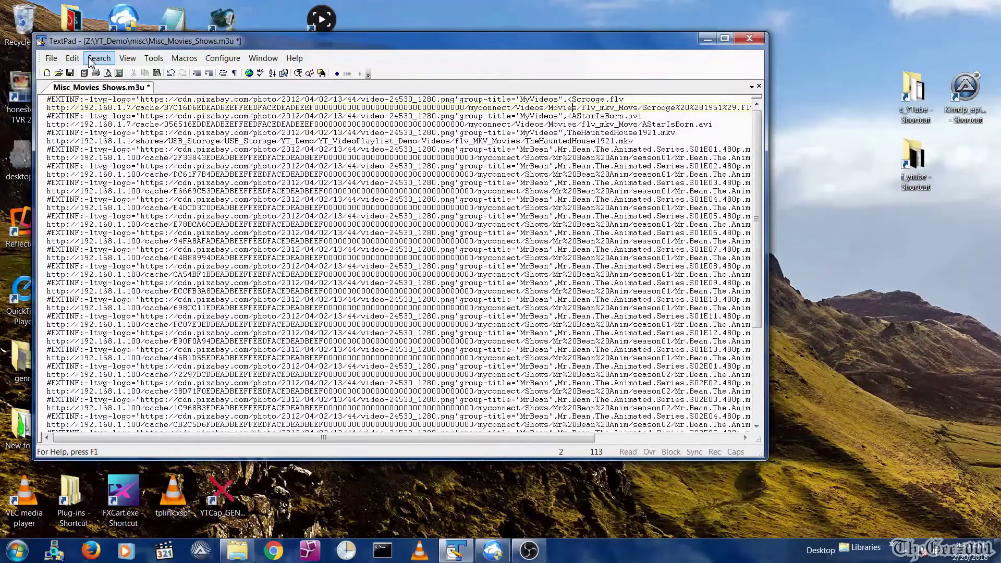
pyautogui.press('Down')
pyautogui.press('Down')
pyautogui.press('Down')
pyautogui.press('Down')
pyautogui.press('Return')
pyautogui.hotkey('ctrl', 'v')
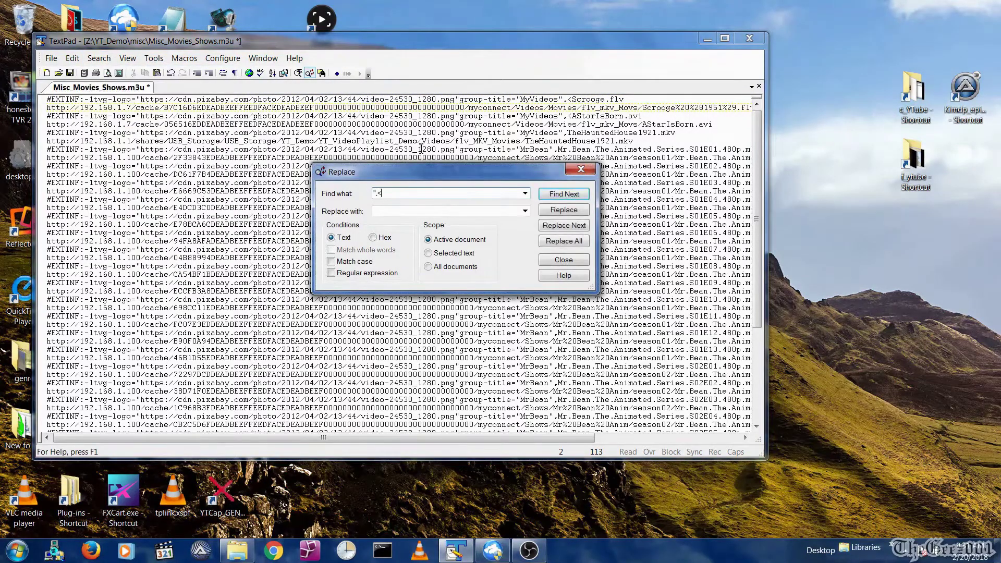
# - Replace all occurrences of ",< with ", in the active document and close the Replace dialog
pyautogui.click(412, 212)
pyautogui.write('",')
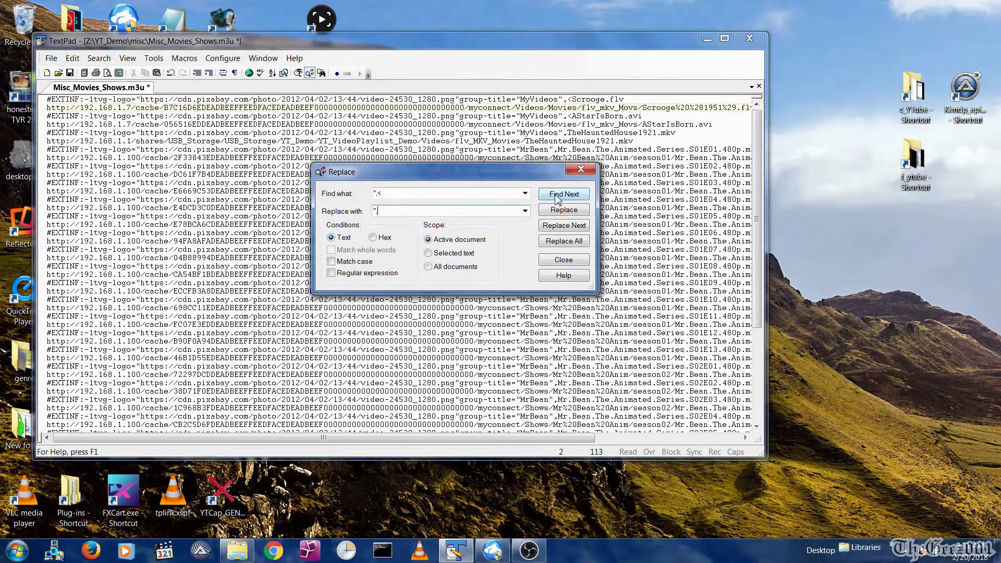
pyautogui.click(564, 241)
pyautogui.click(564, 259)
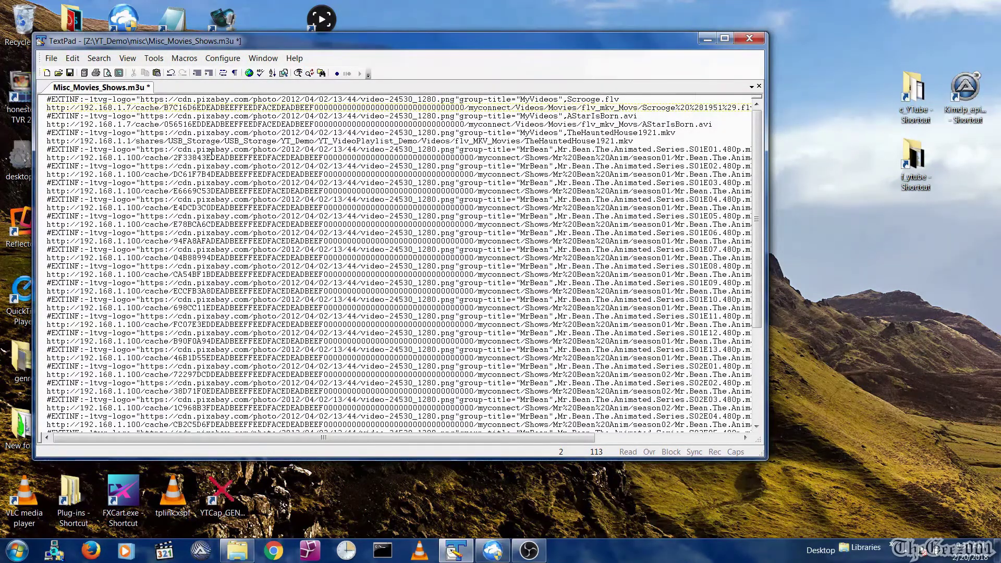
# - Copy the entire contents of Misc_Movies_Shows.m3u, close it, and open M3U_Input.m3u from the YT_XPLAY_M3U8 folder in TextPad
pyautogui.hotkey('ctrl', 'a')
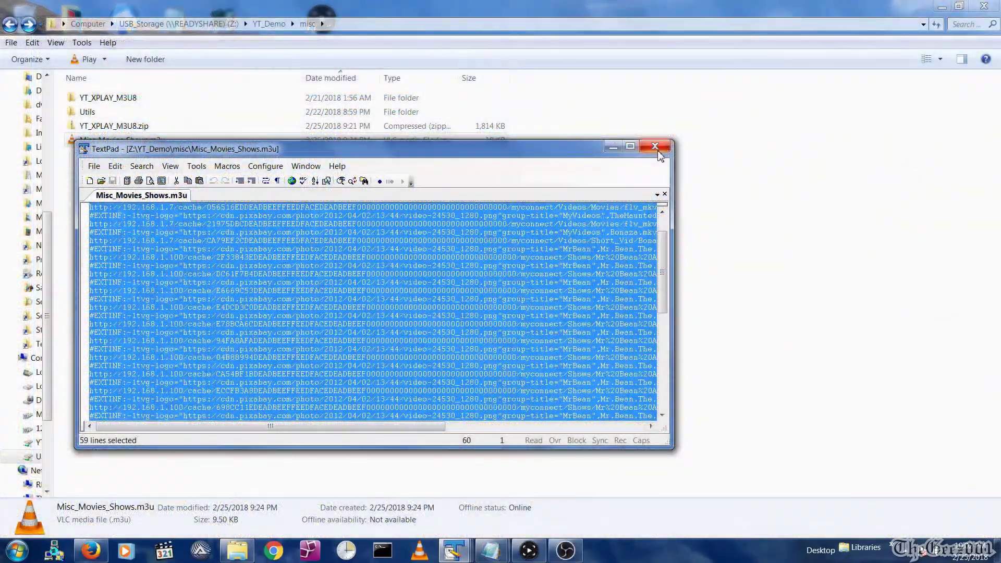
pyautogui.click(656, 148)
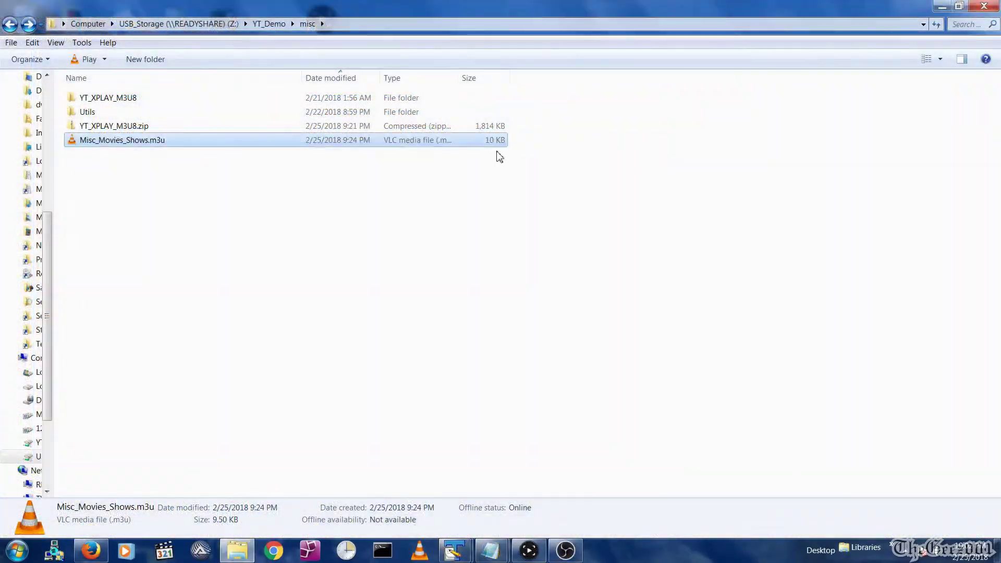
pyautogui.doubleClick(127, 99)
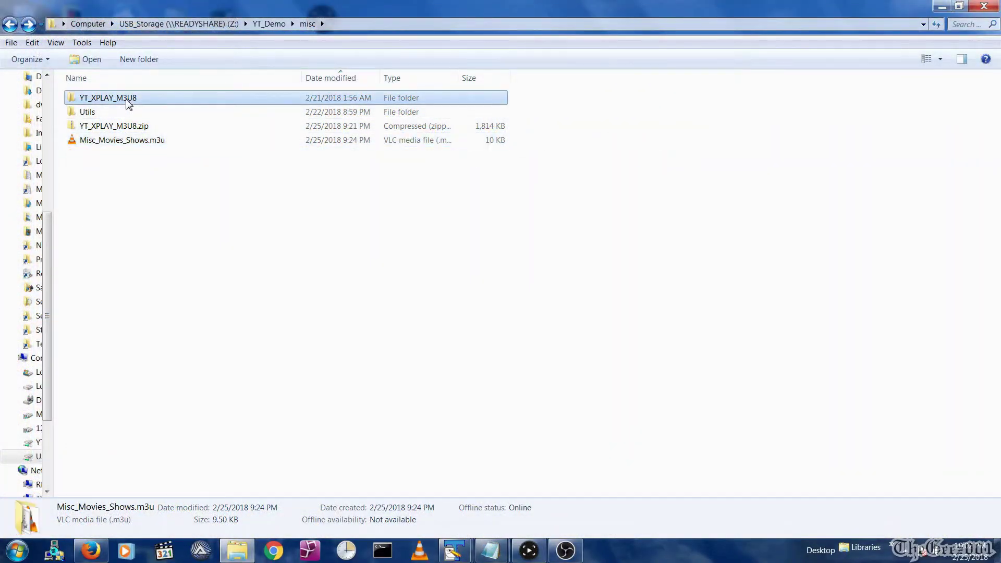
pyautogui.rightClick(115, 132)
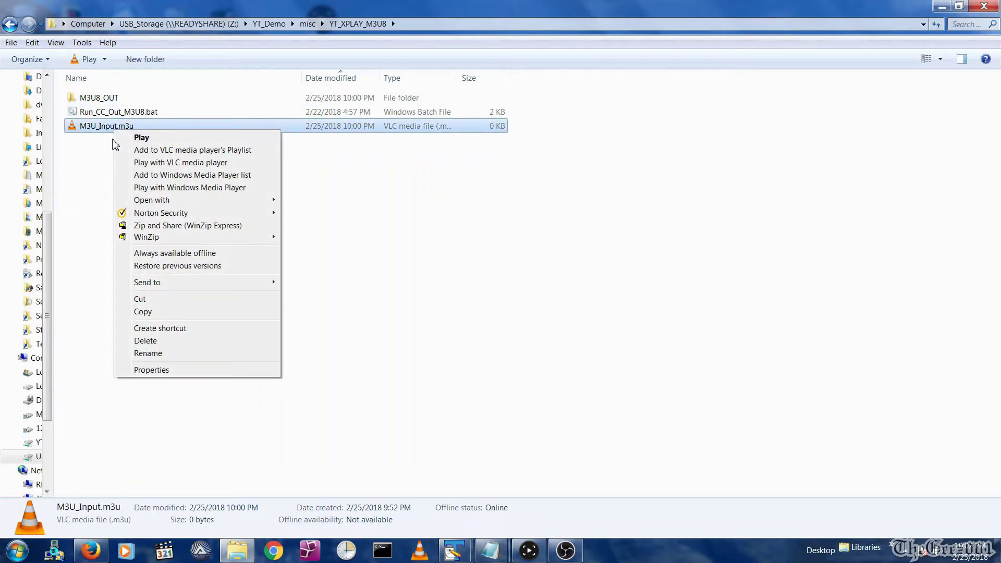
pyautogui.moveTo(152, 282)
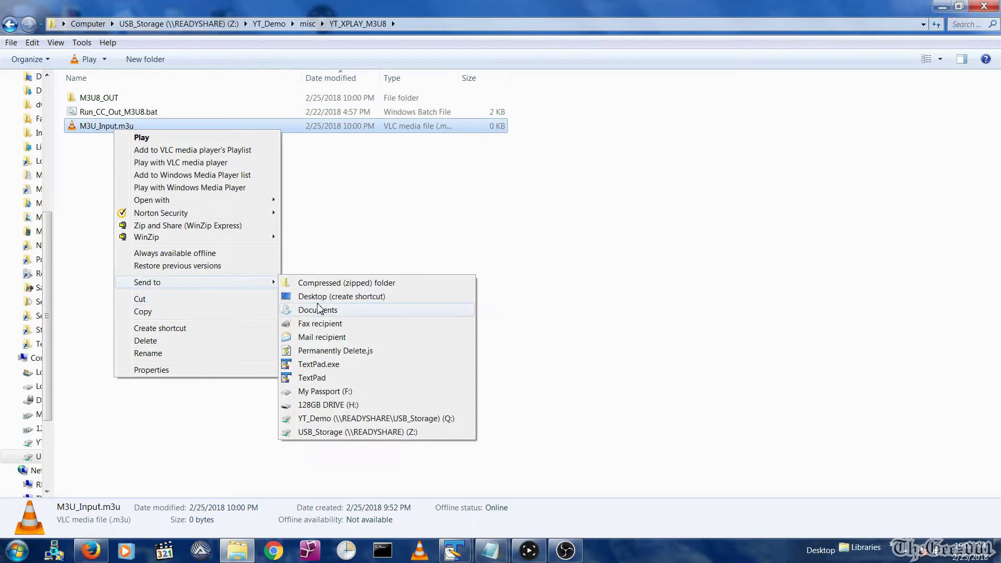
pyautogui.click(315, 379)
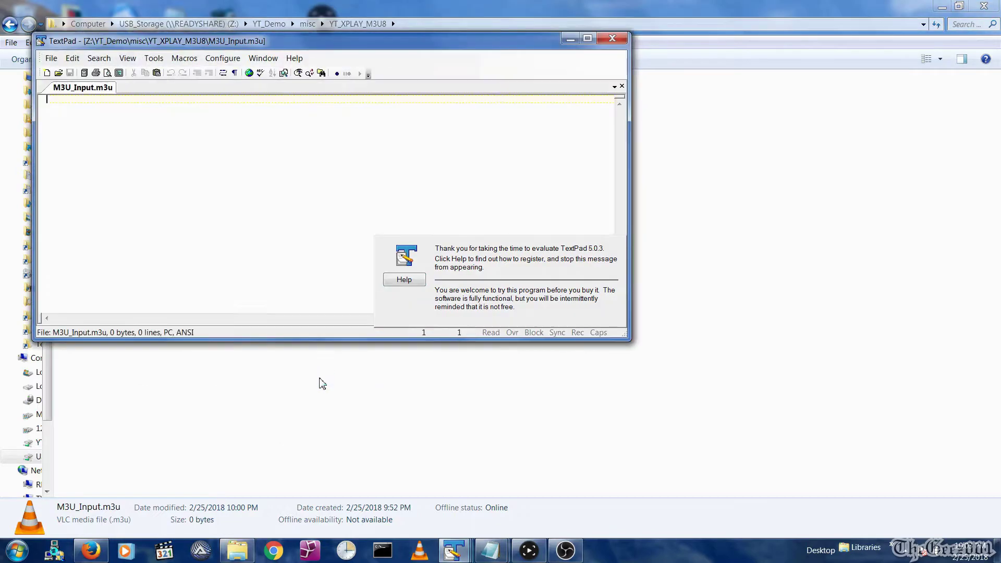
# - Paste the copied playlist rows into M3U_Input.m3u, save the file and close TextPad
pyautogui.hotkey('ctrl', 'v')
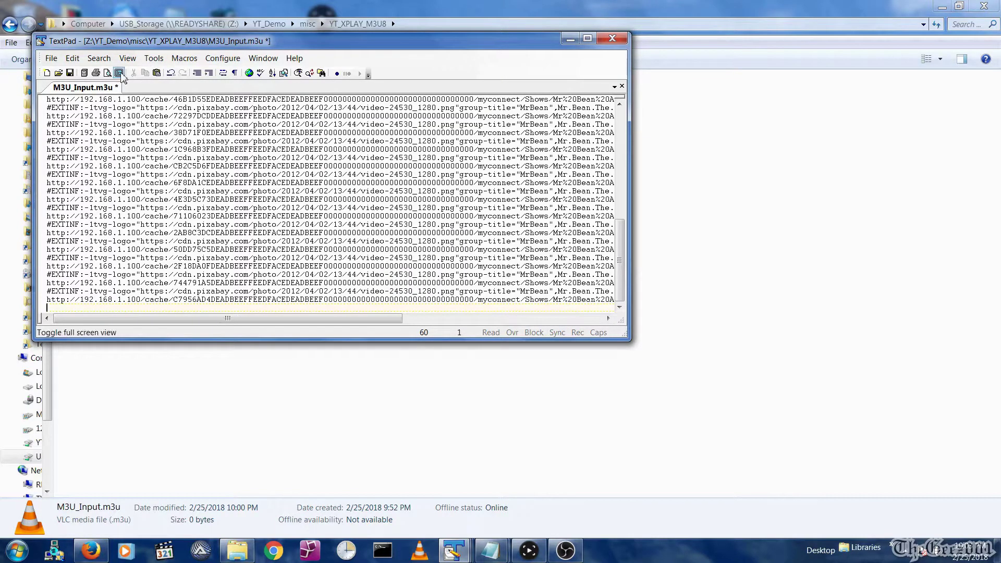
pyautogui.click(50, 64)
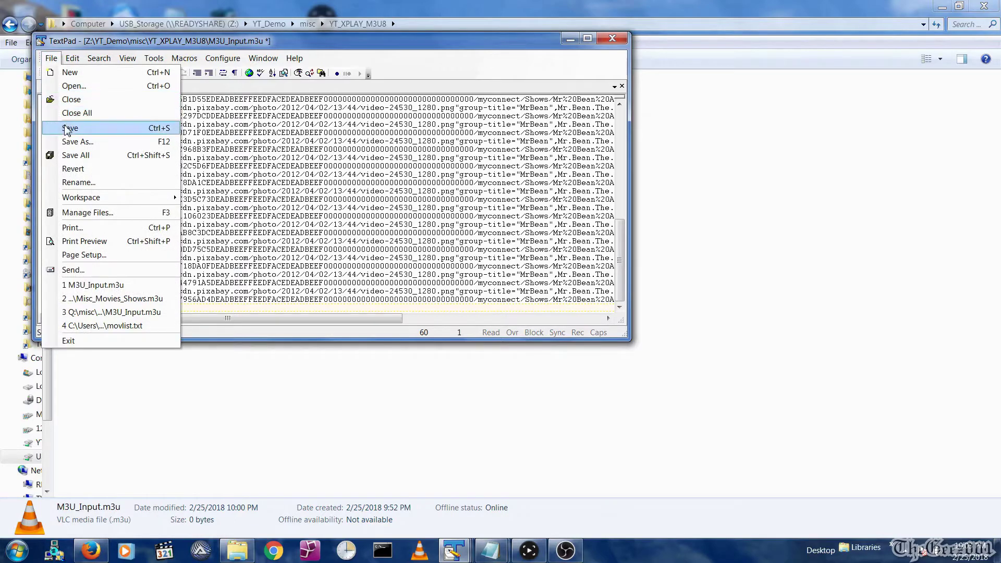
pyautogui.click(65, 127)
pyautogui.click(613, 38)
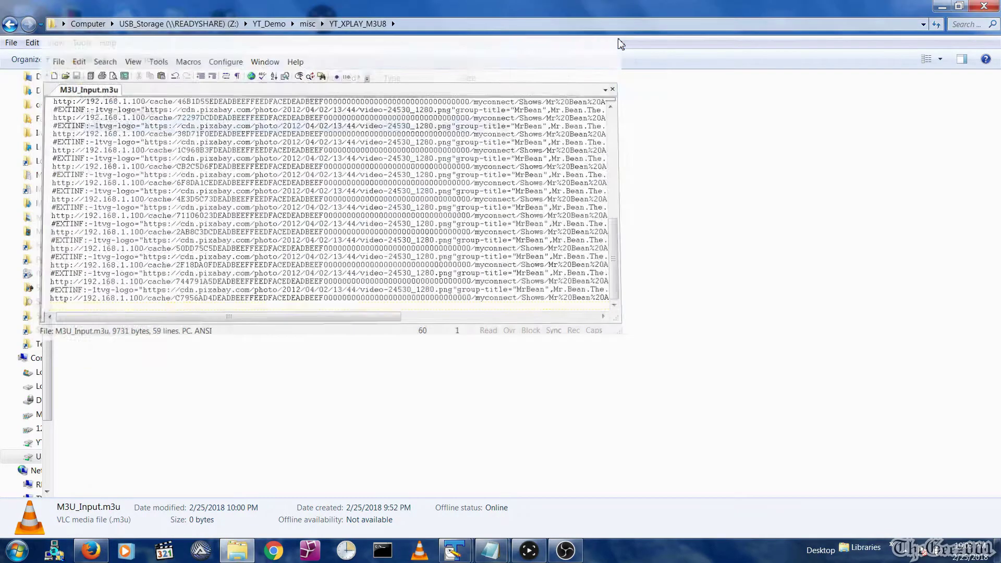
# - Compare the CurrDir path in Run_CC_Out_M3U8.bat in Notepad with the full path of the YT_XPLAY_M3U8 folder, and close the script
pyautogui.moveTo(491, 556)
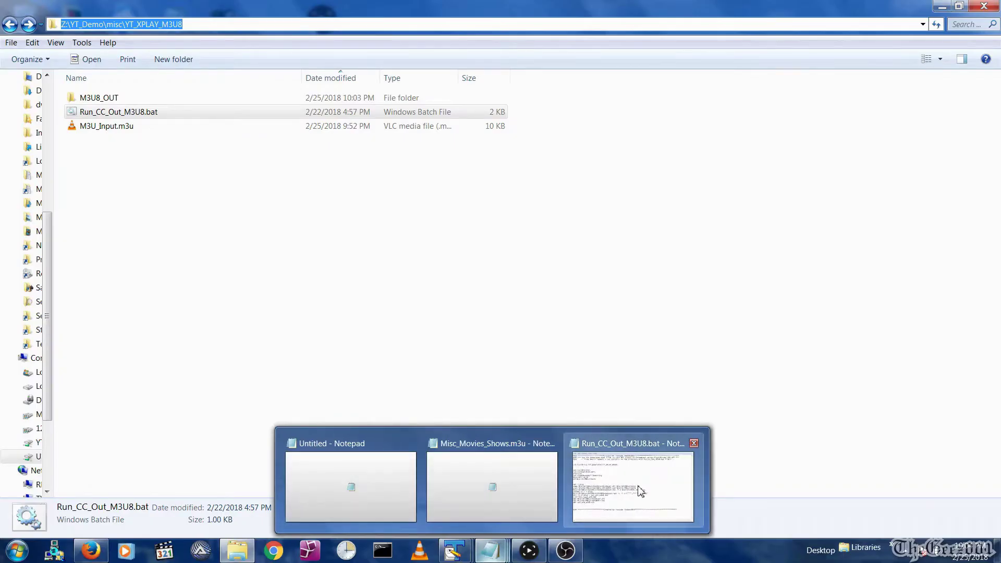
pyautogui.click(639, 488)
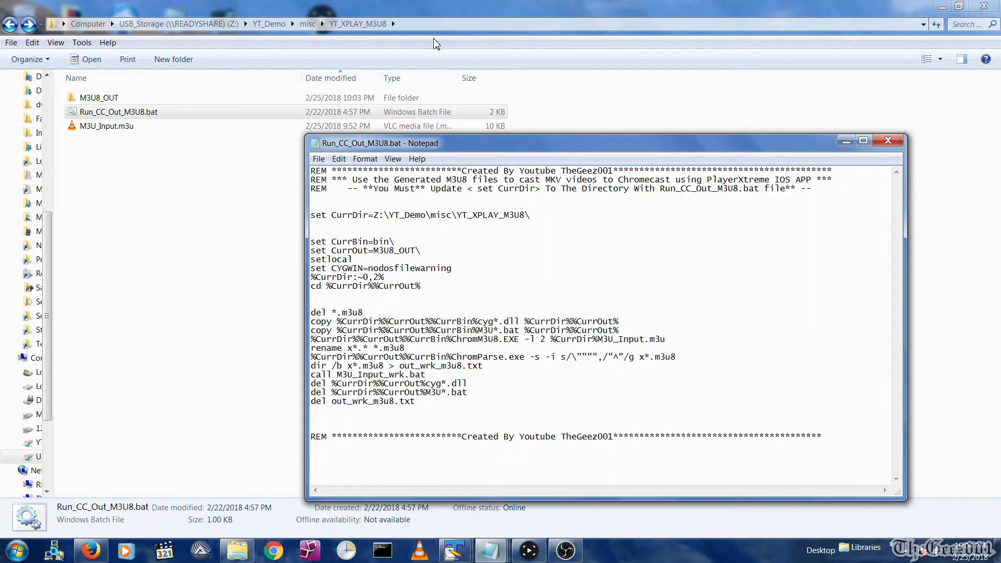
pyautogui.click(436, 26)
pyautogui.click(435, 24)
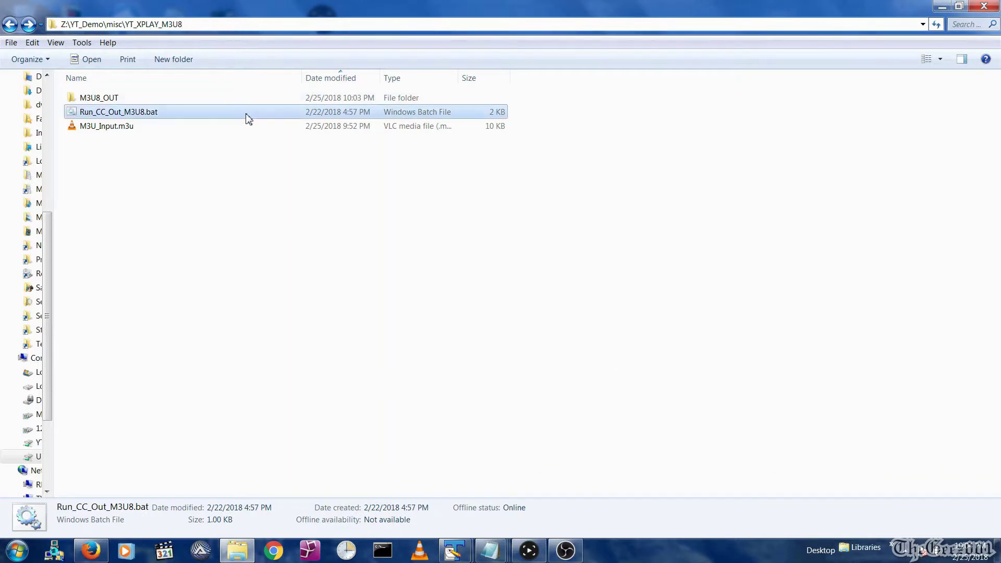
pyautogui.moveTo(470, 545)
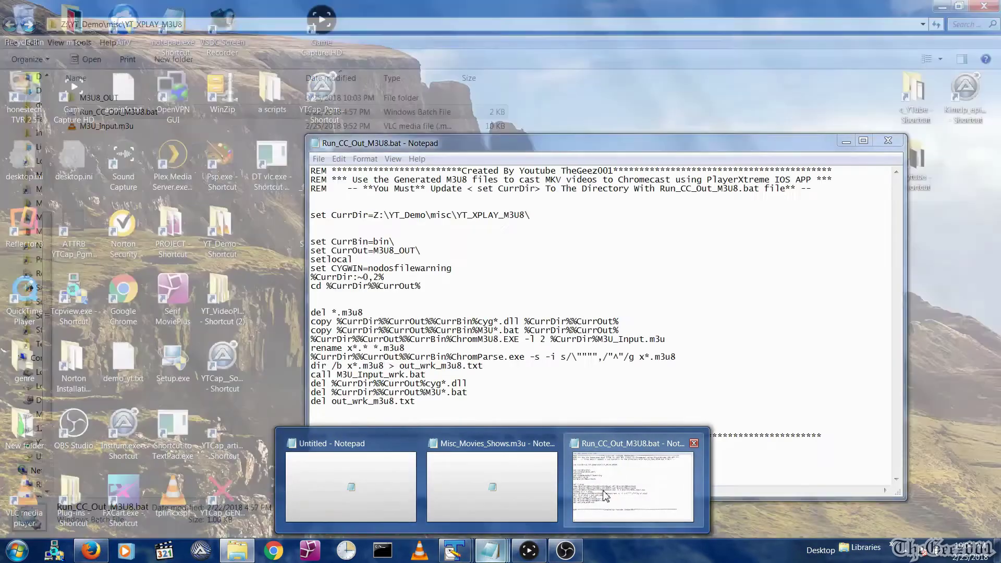
pyautogui.click(603, 494)
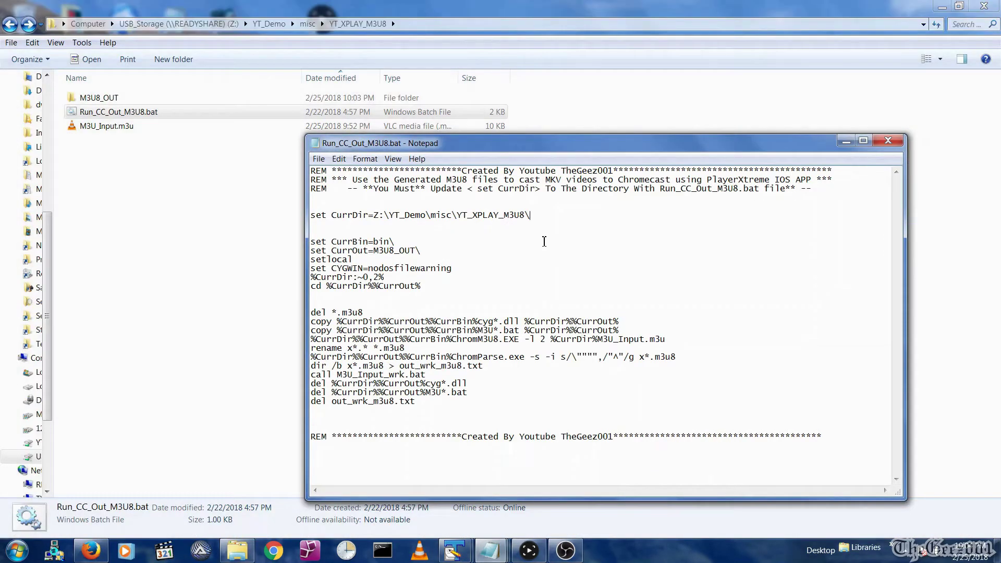
pyautogui.click(887, 142)
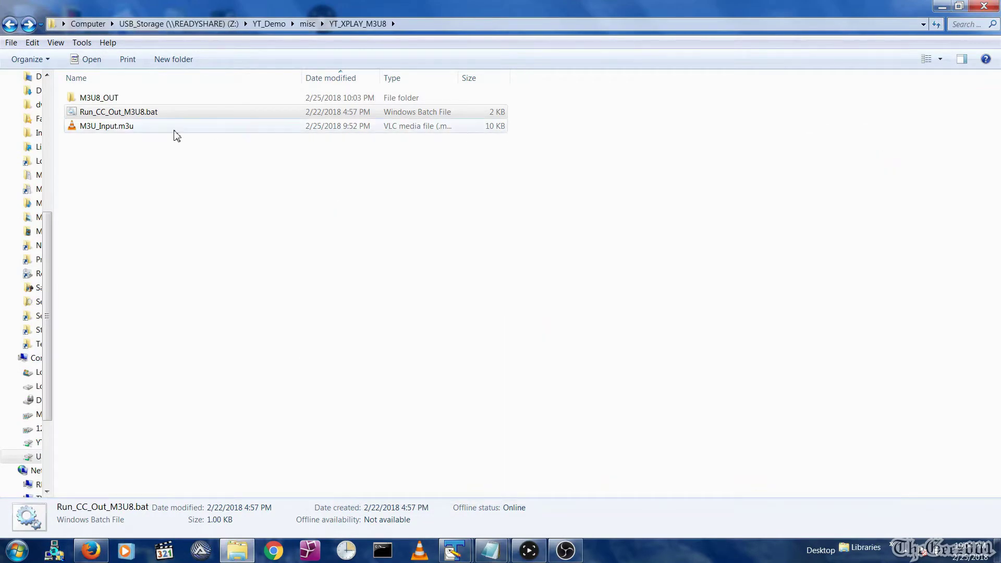
# - Run Run_CC_Out_M3U8.bat, allowing it past the security warning, and open the M3U8_OUT folder
pyautogui.click(150, 114)
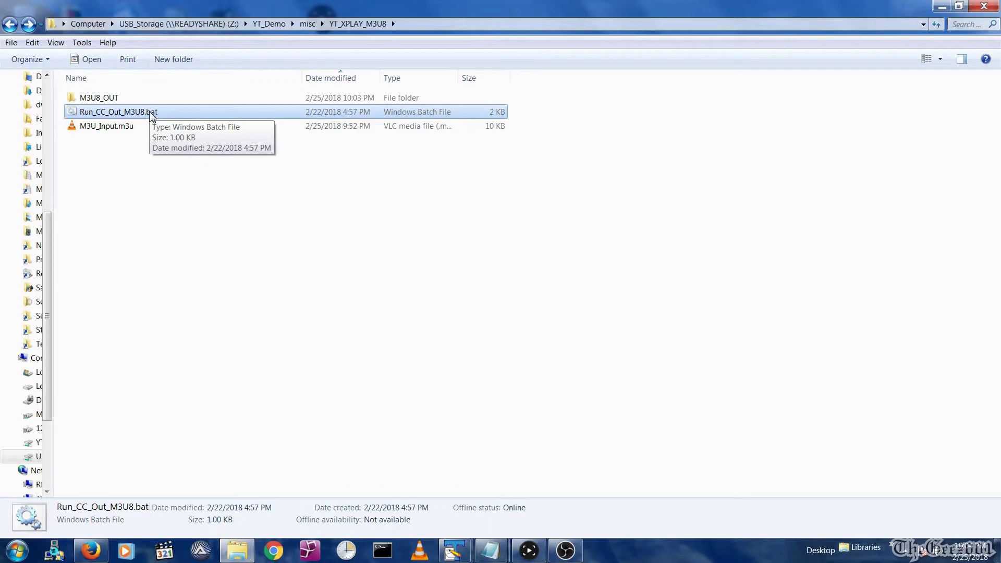
pyautogui.doubleClick(151, 114)
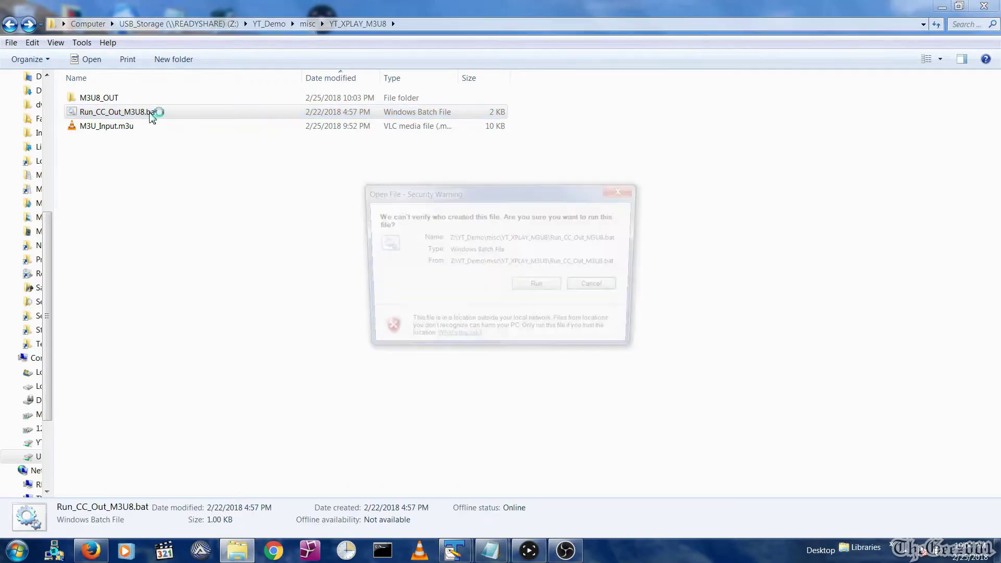
pyautogui.click(538, 288)
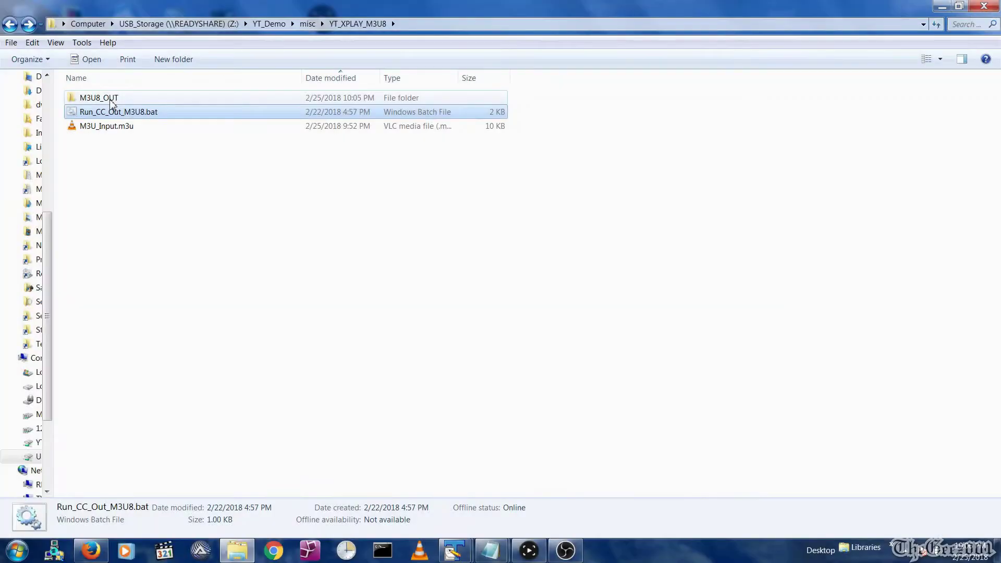
pyautogui.doubleClick(110, 101)
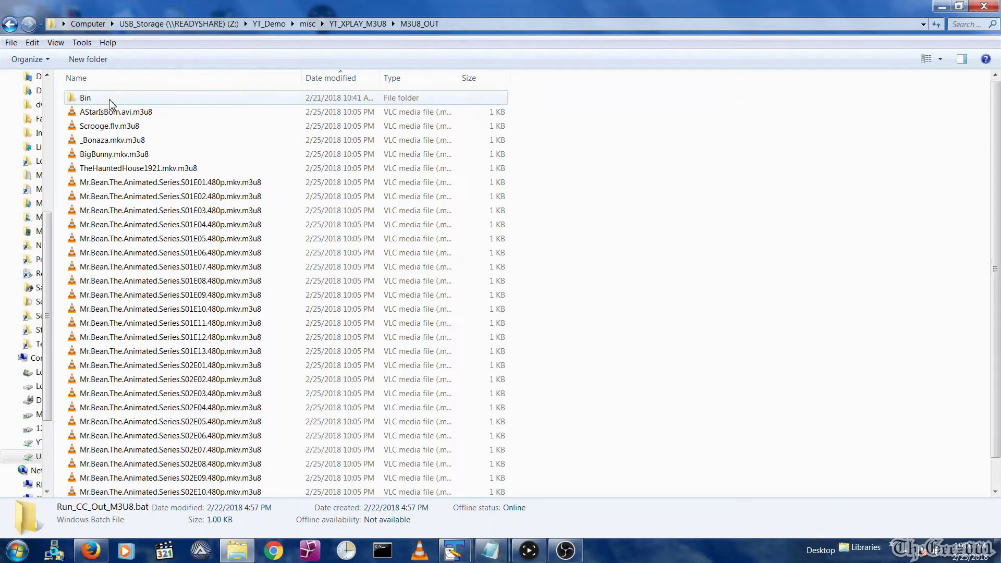